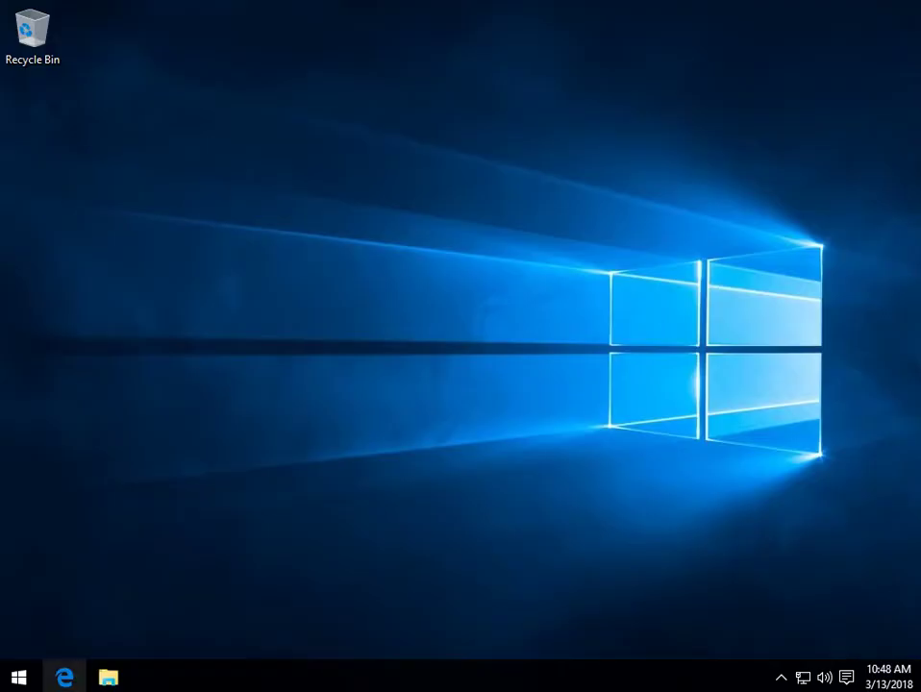
Step: Launch Microsoft Edge from the taskbar to its Start page
click(65, 678)
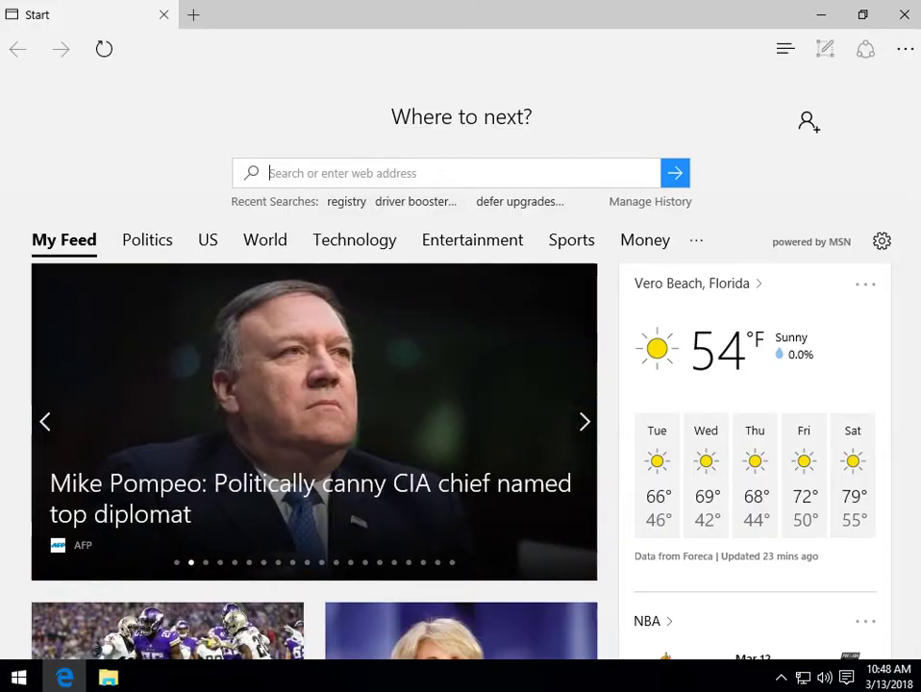
Step: Search Bing from the address bar for 'driver booster majorgeeks'
text(driver b)
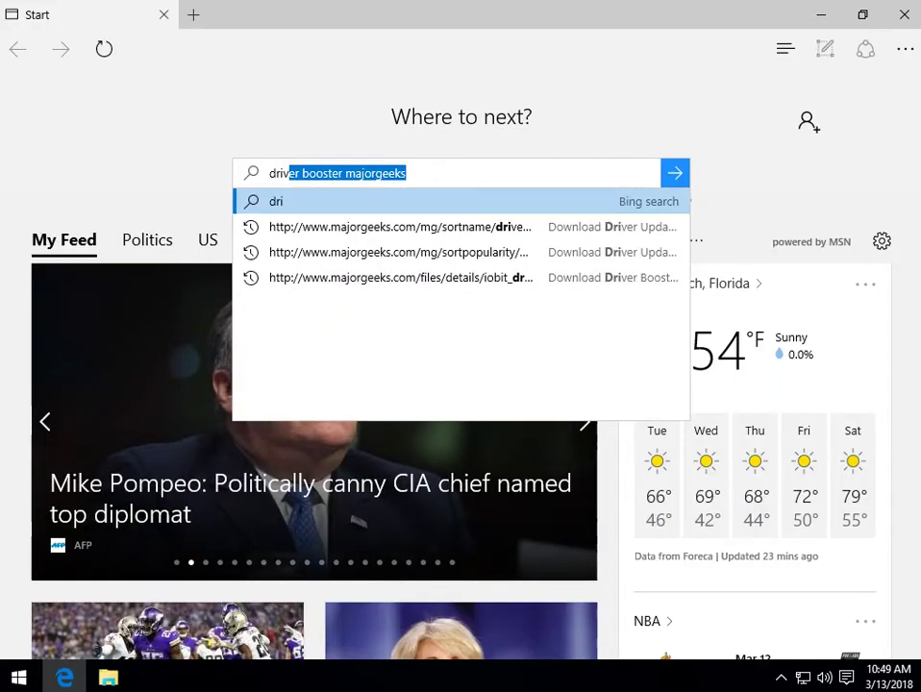
text(ooster majorgeeks)
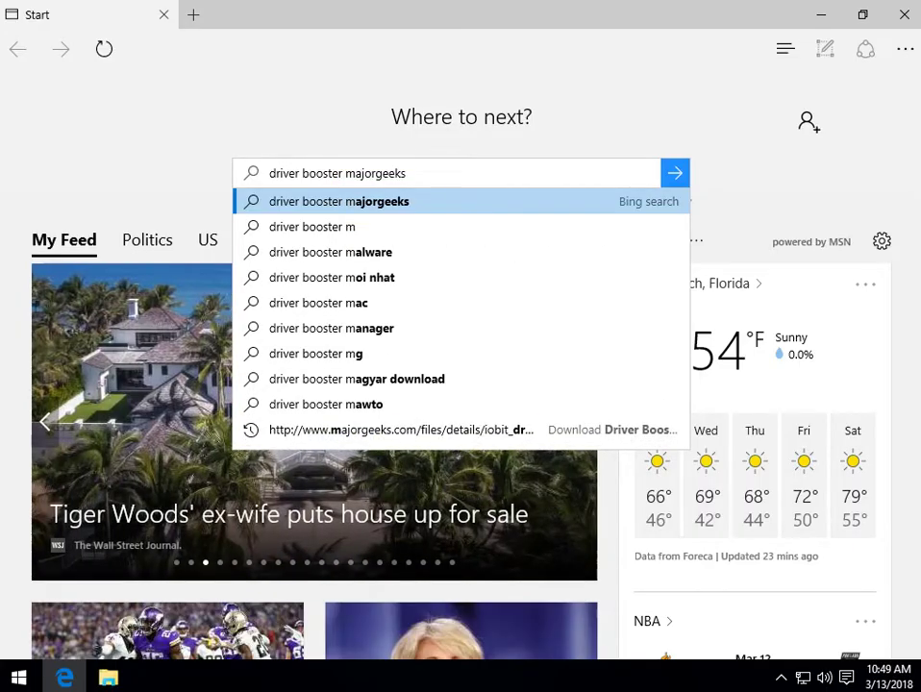
key(Return)
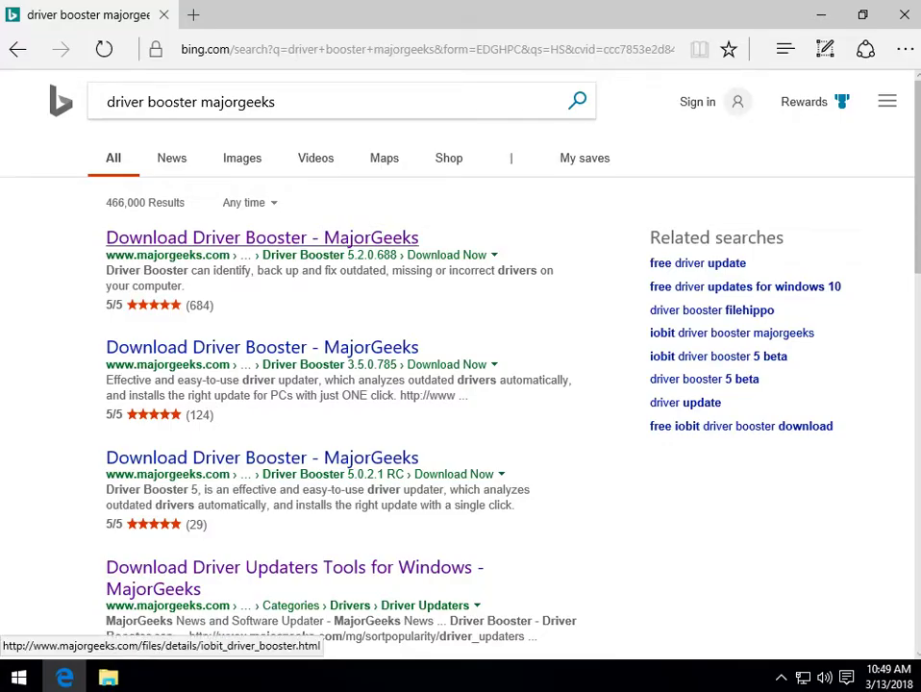
Step: Open the first MajorGeeks Driver Booster result and scroll through its download page
click(261, 237)
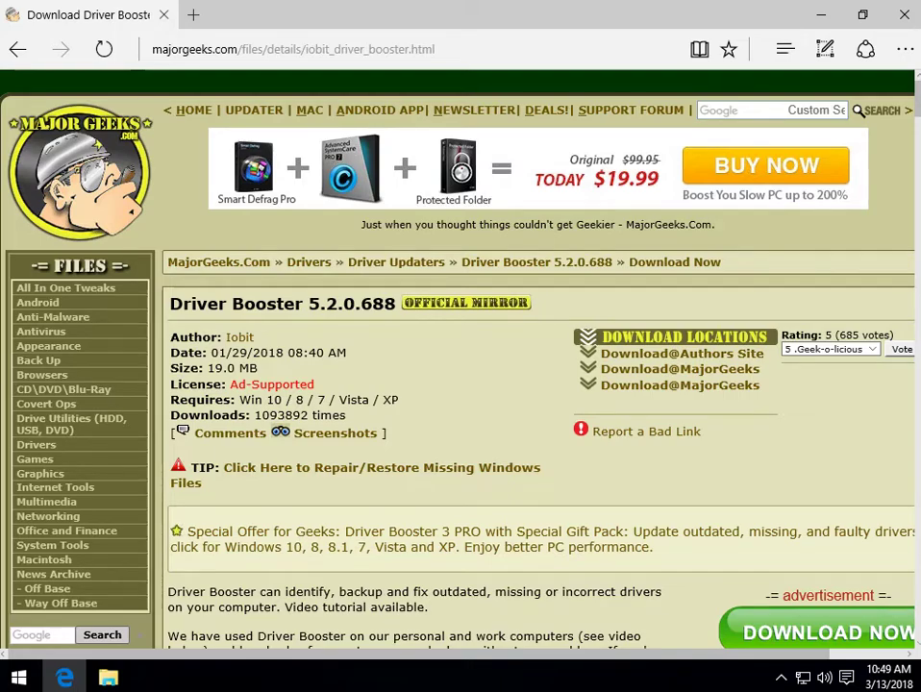
scroll(539, 385, down, 2)
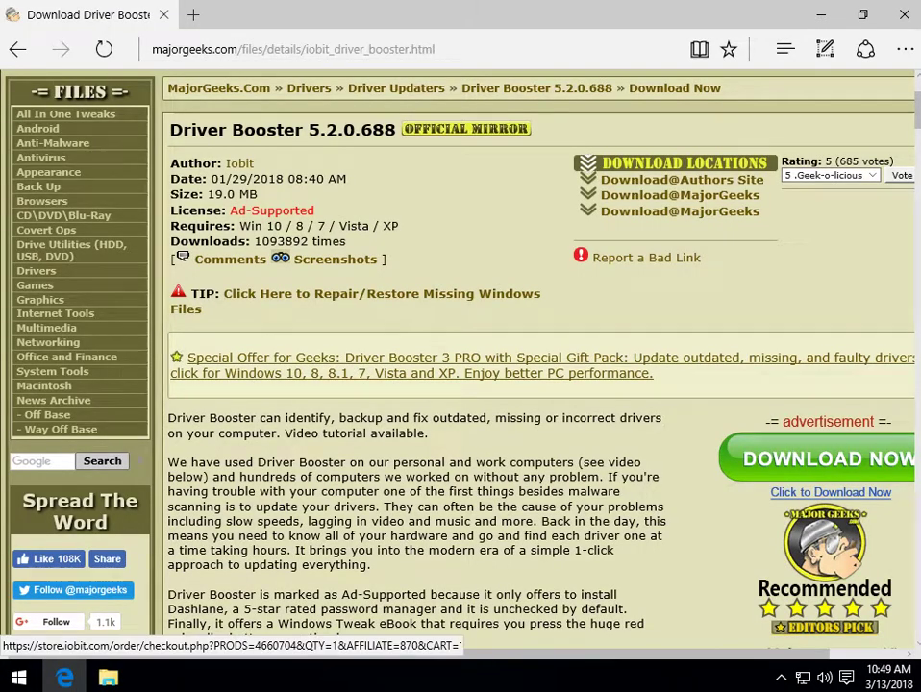
scroll(384, 366, up, 2)
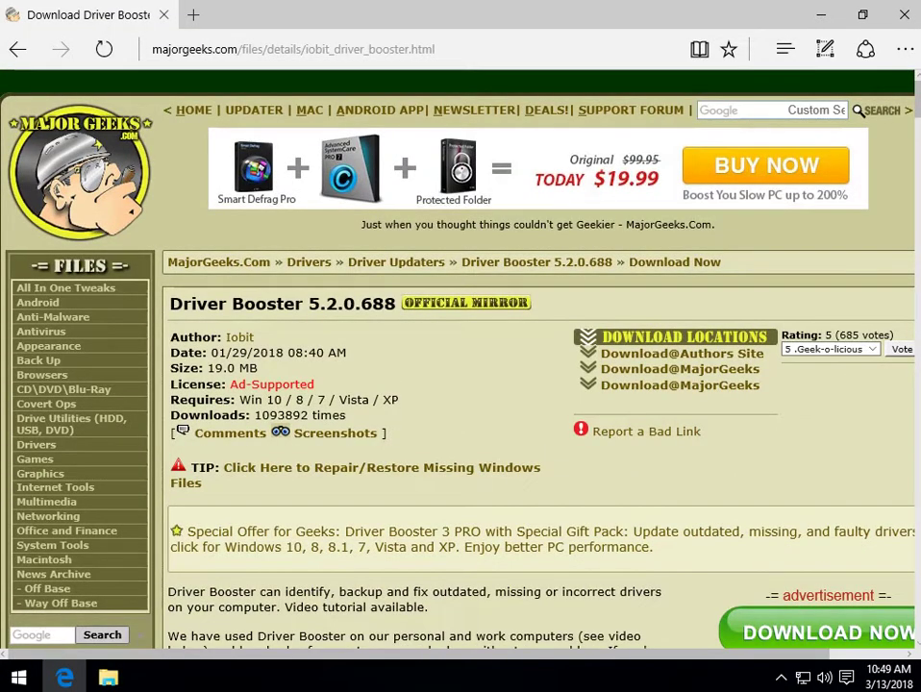
Step: Launch Device Manager via Windows search and select VMware SVGA 3D under Display adapters
key(super)
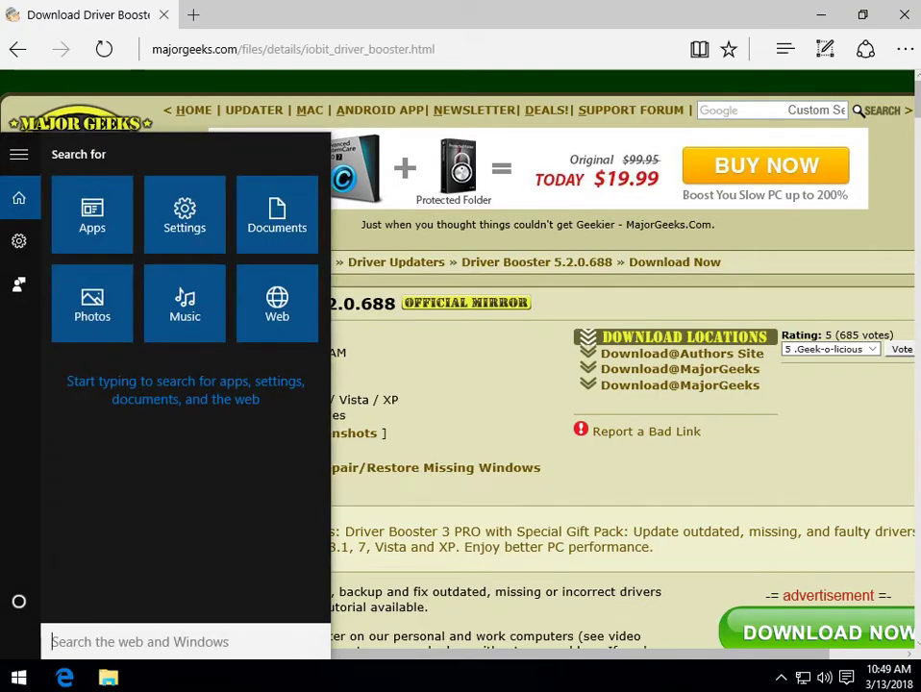
text(device)
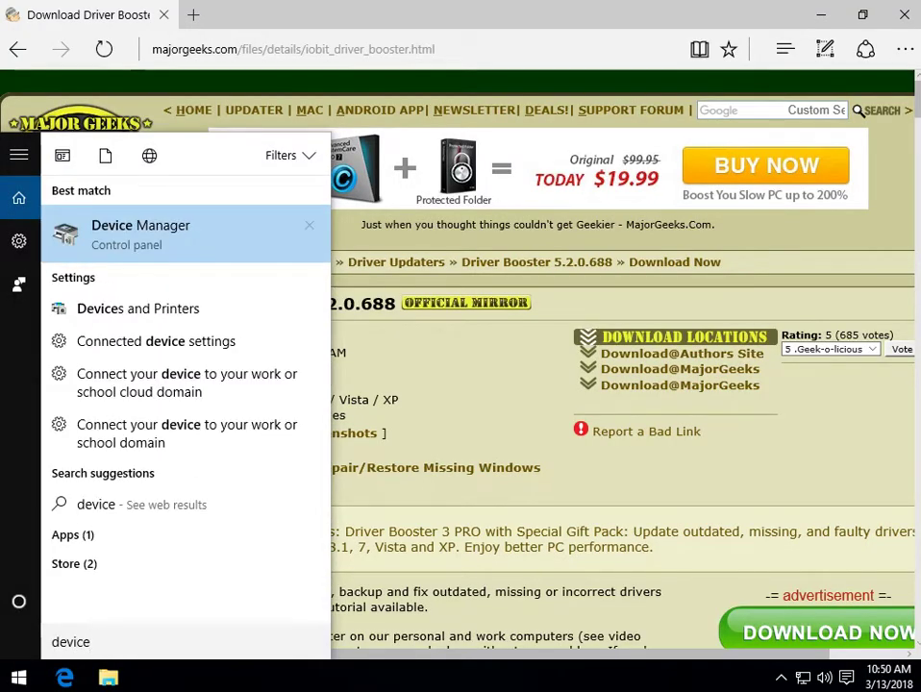
key(Return)
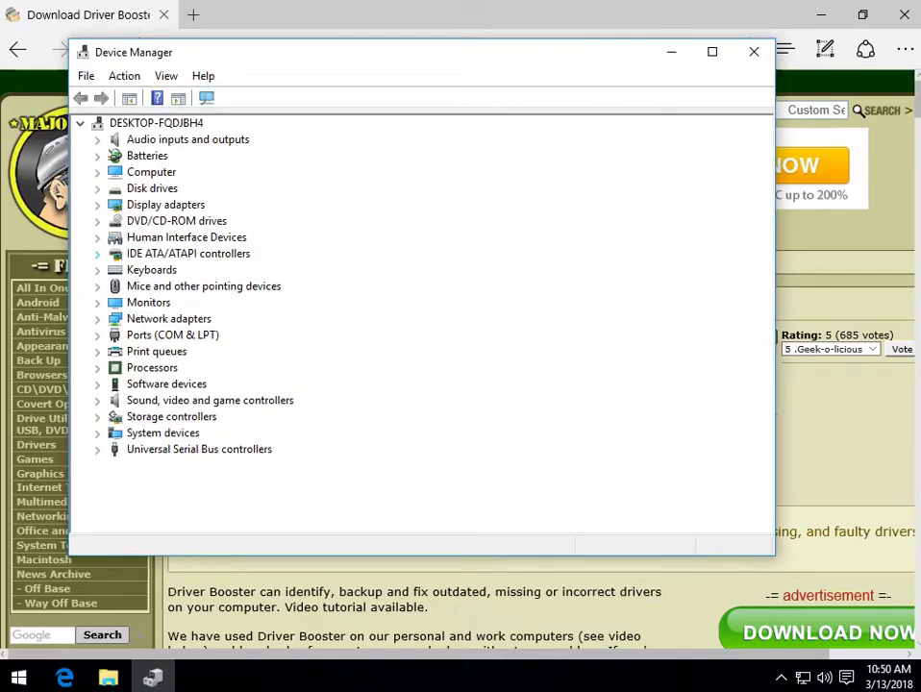
click(98, 205)
click(185, 221)
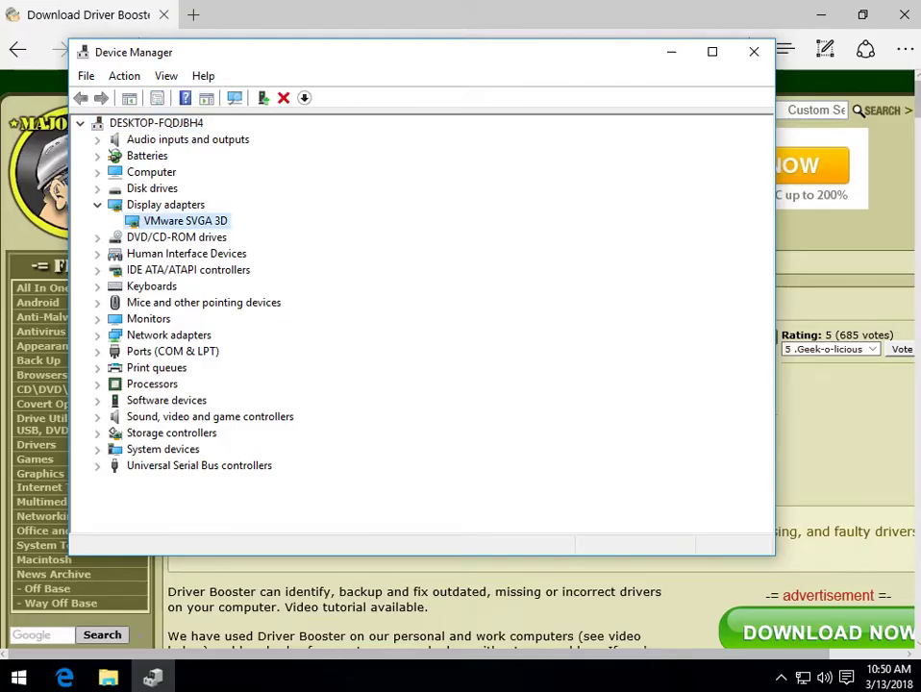
Step: Review VMware SVGA 3D's Uninstall, Disable and Update Driver actions, then dismiss them unchanged
right_click(206, 223)
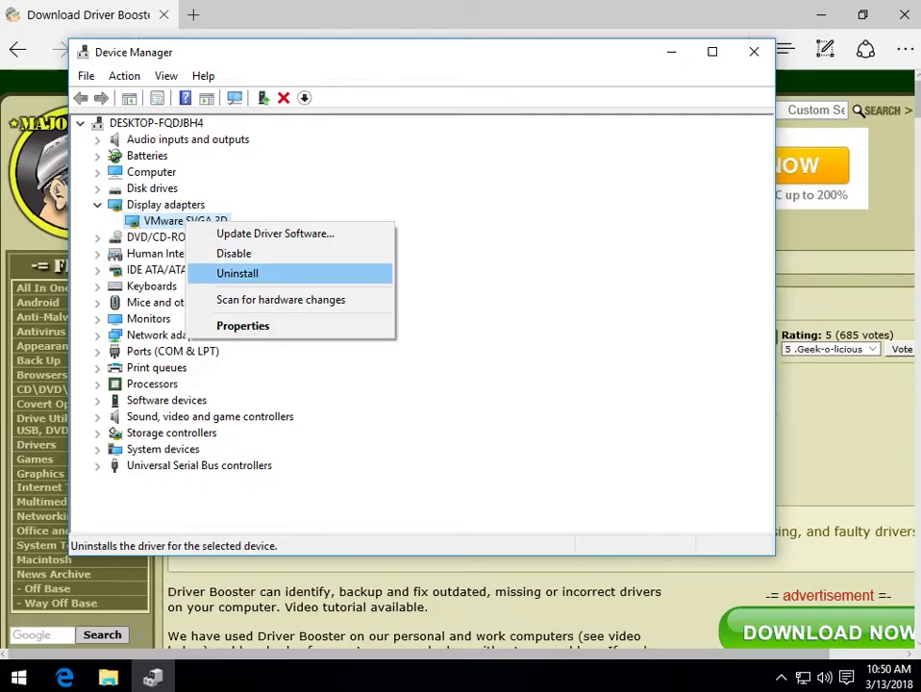
key(Escape)
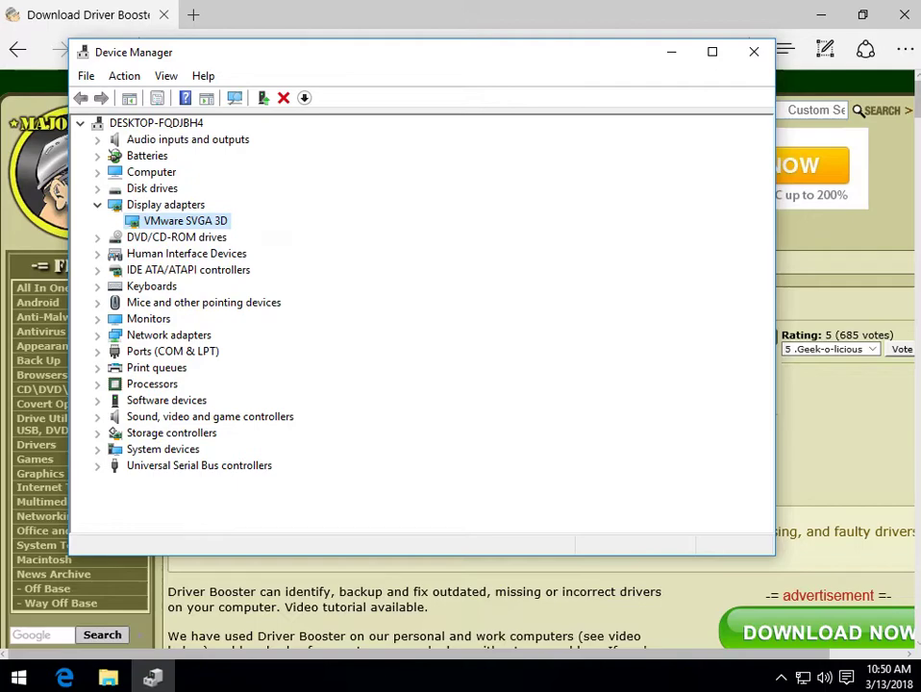
key(shift+F10)
key(Down)
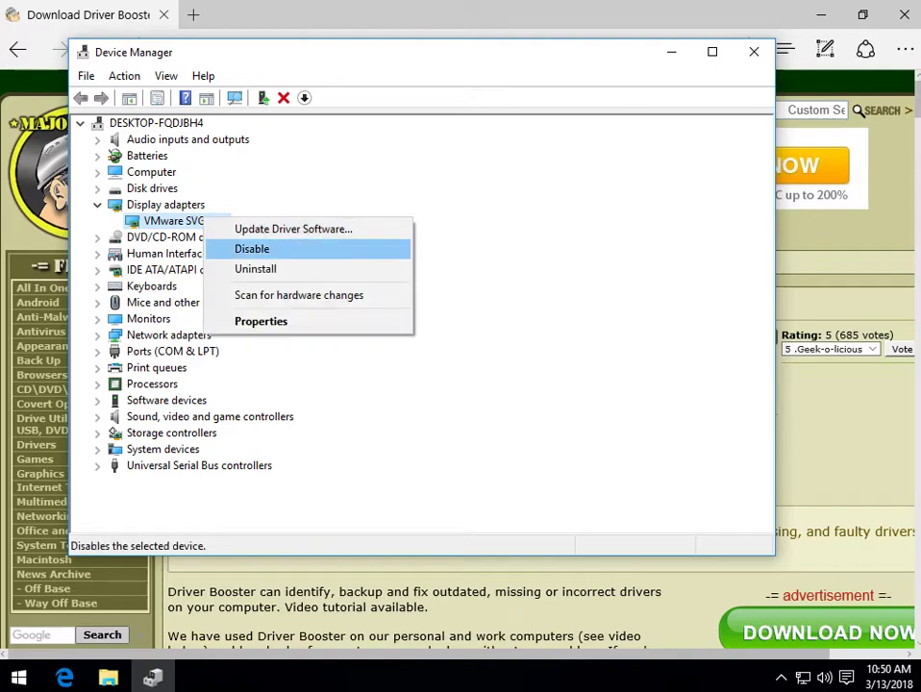
key(Up)
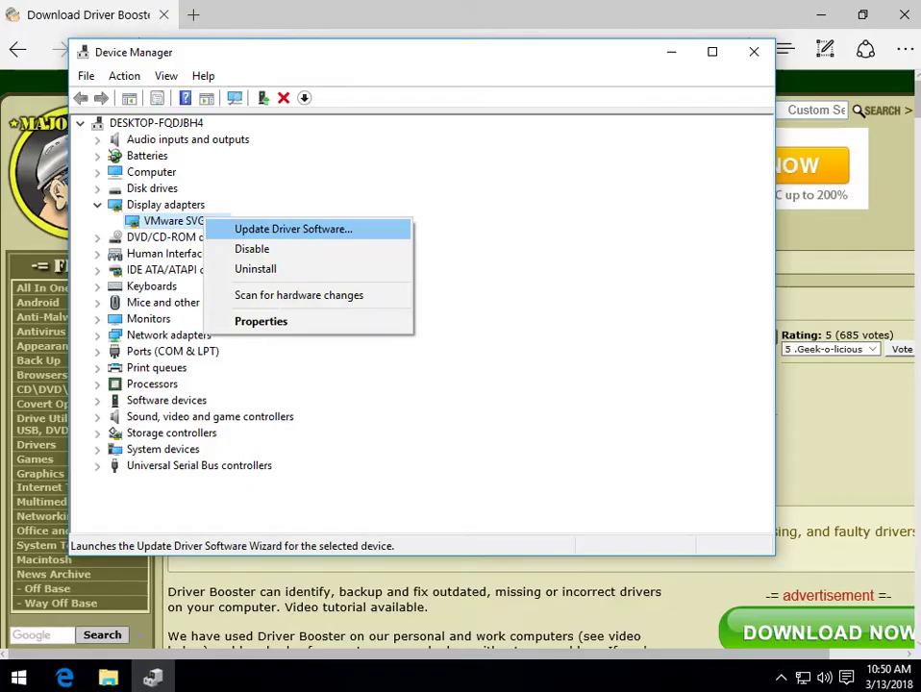
key(Escape)
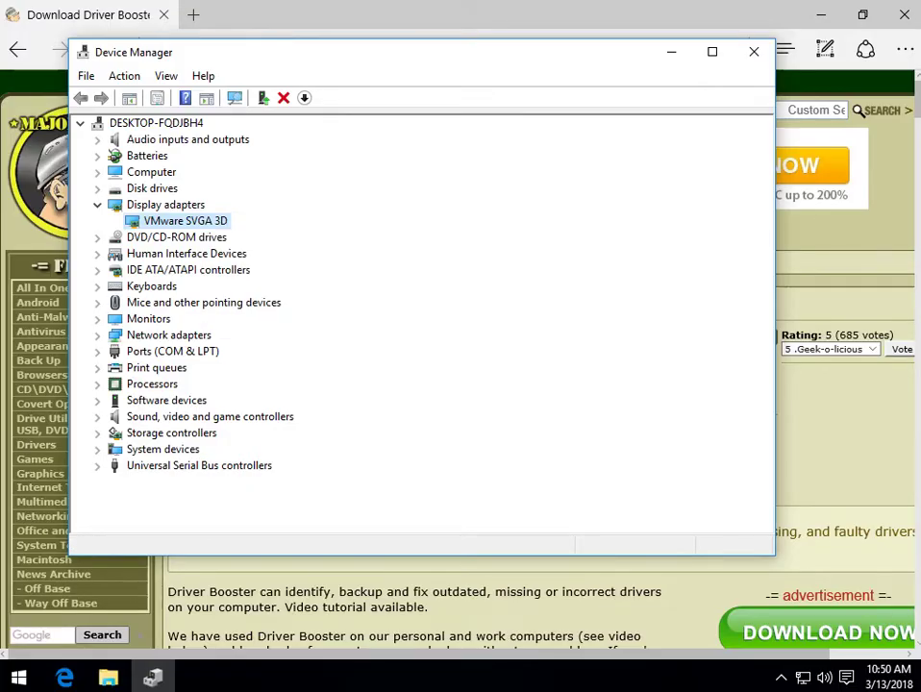
click(755, 52)
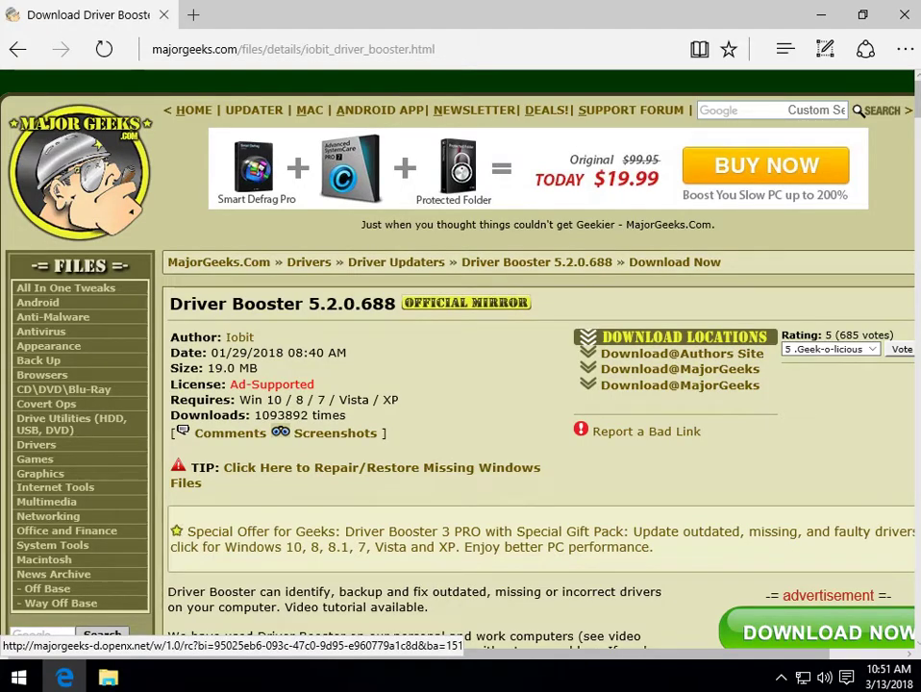
key(super)
text(res)
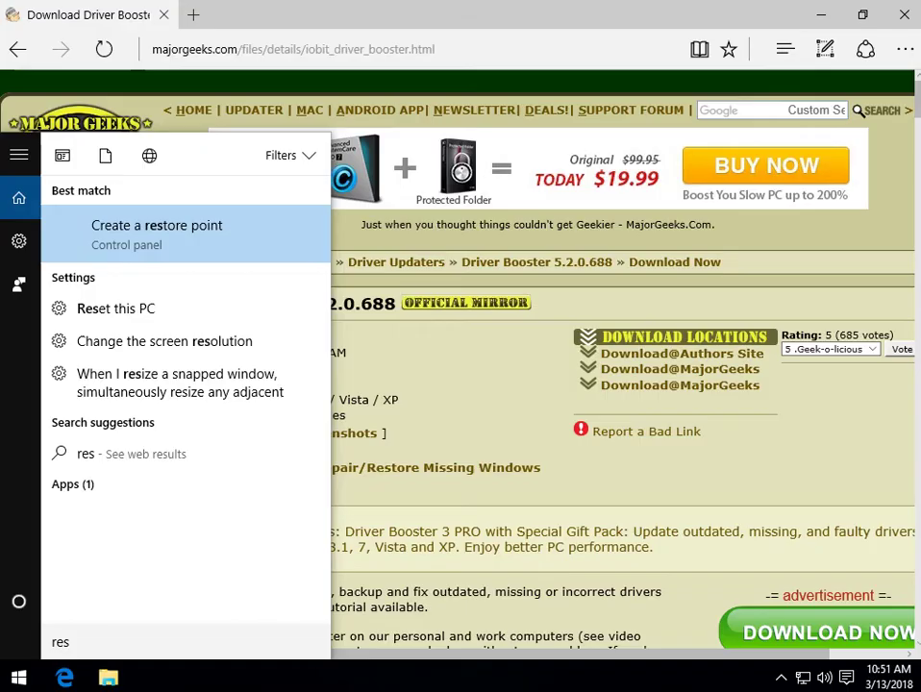
text(tore)
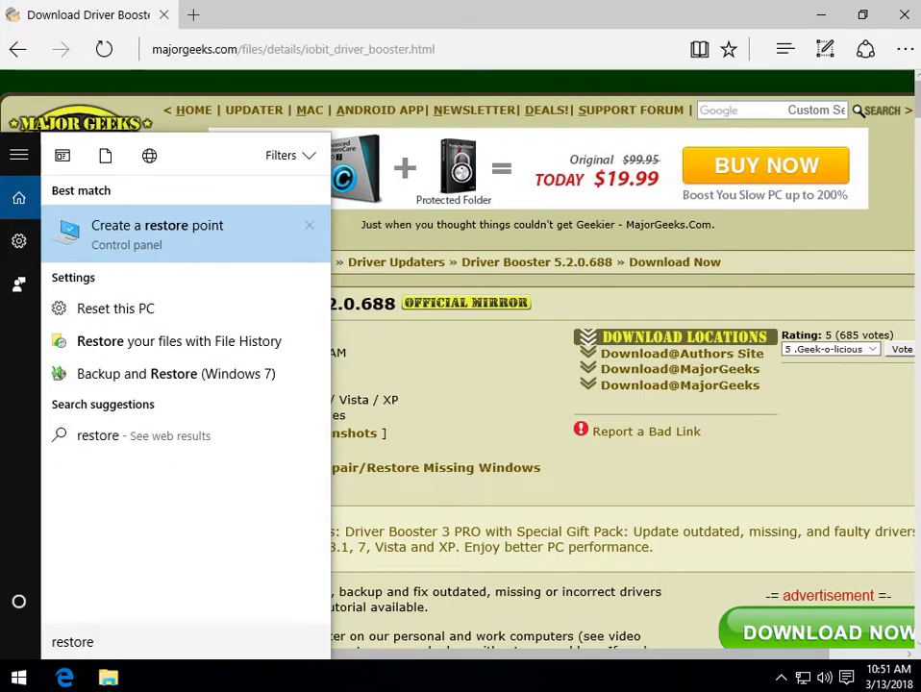
key(Return)
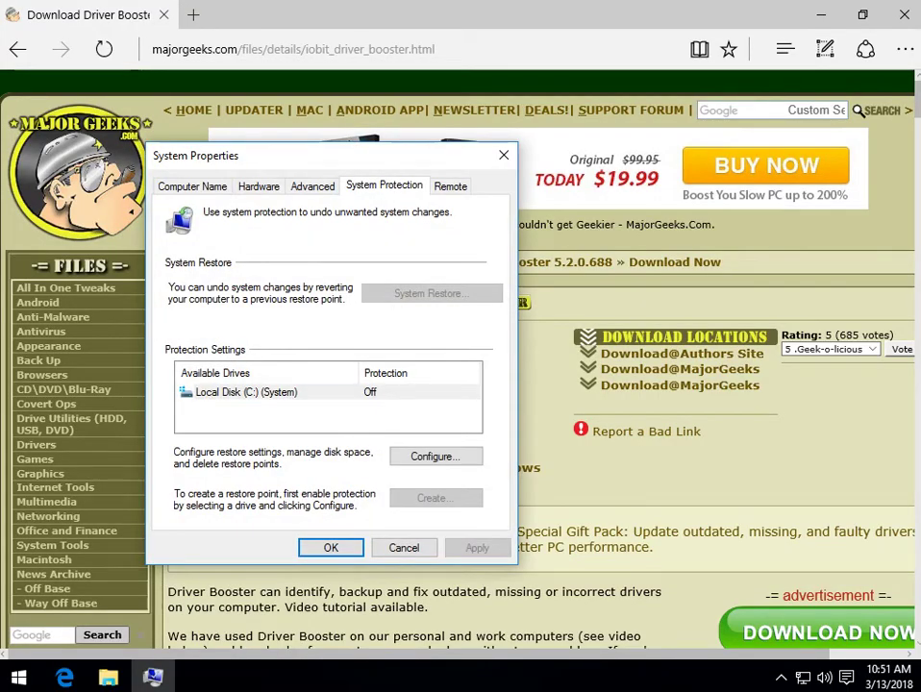
click(247, 392)
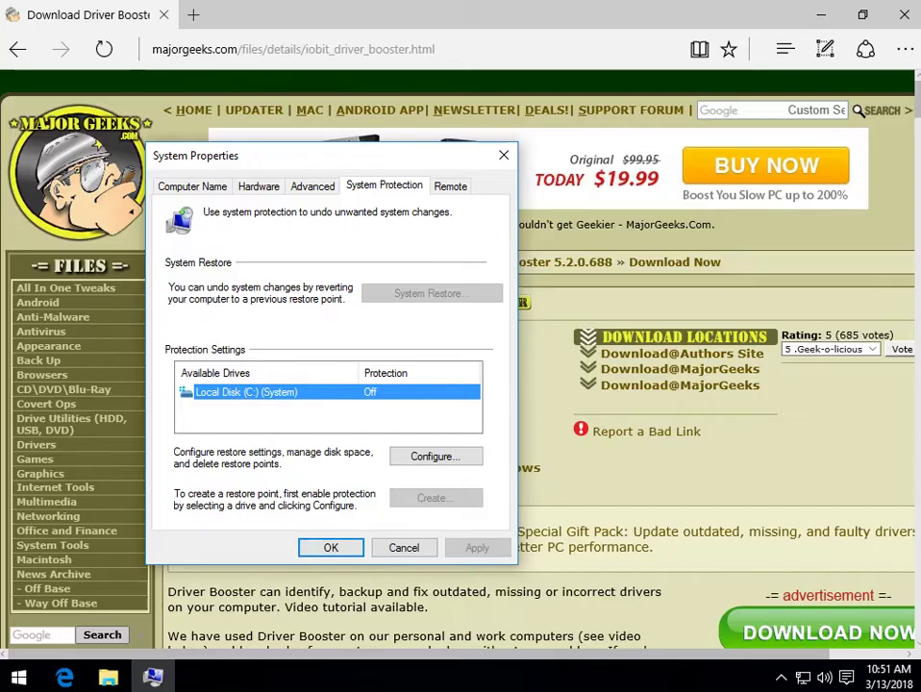
click(330, 547)
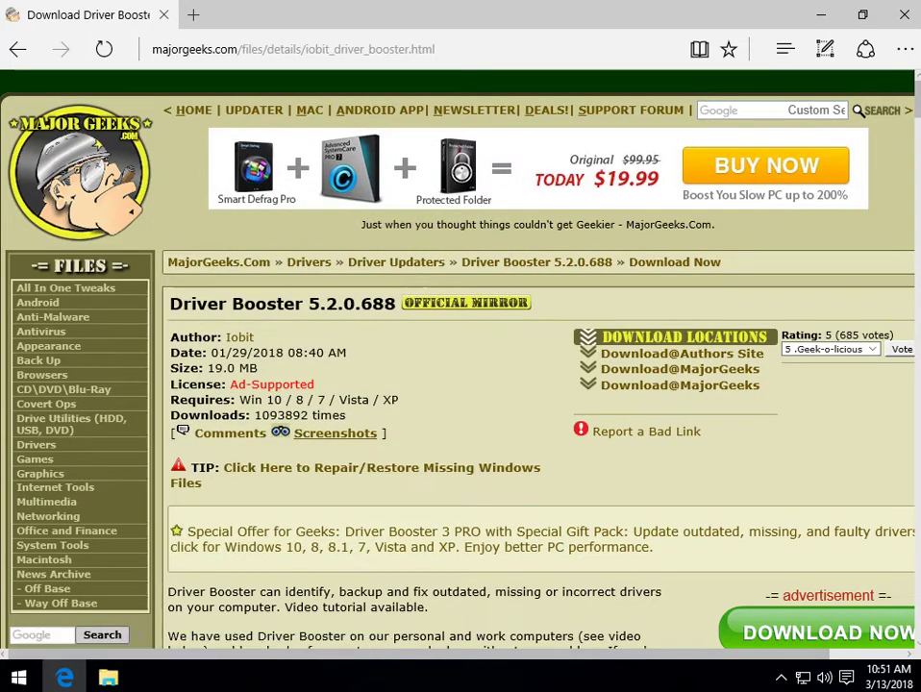
Step: Scroll the MajorGeeks Driver Booster 5.2.0.688 download page down and back up
scroll(460, 365, down, 2)
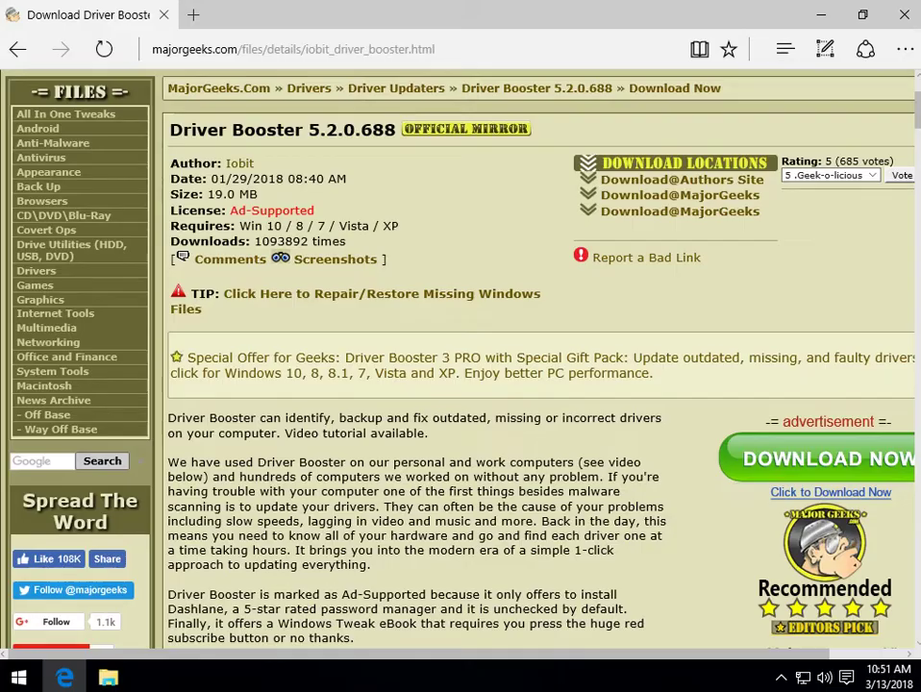
scroll(460, 366, up, 2)
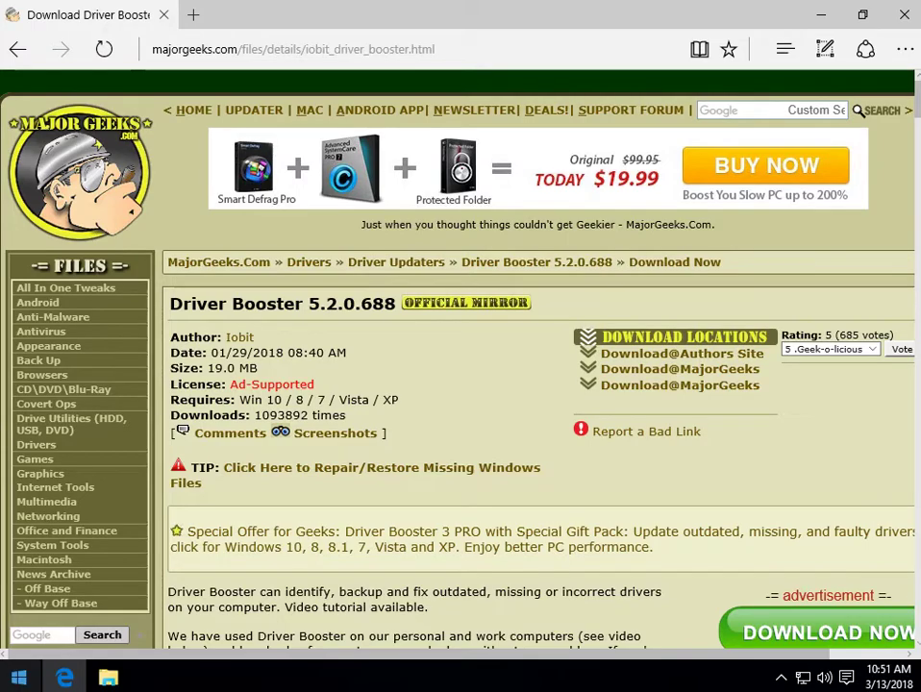
key(super)
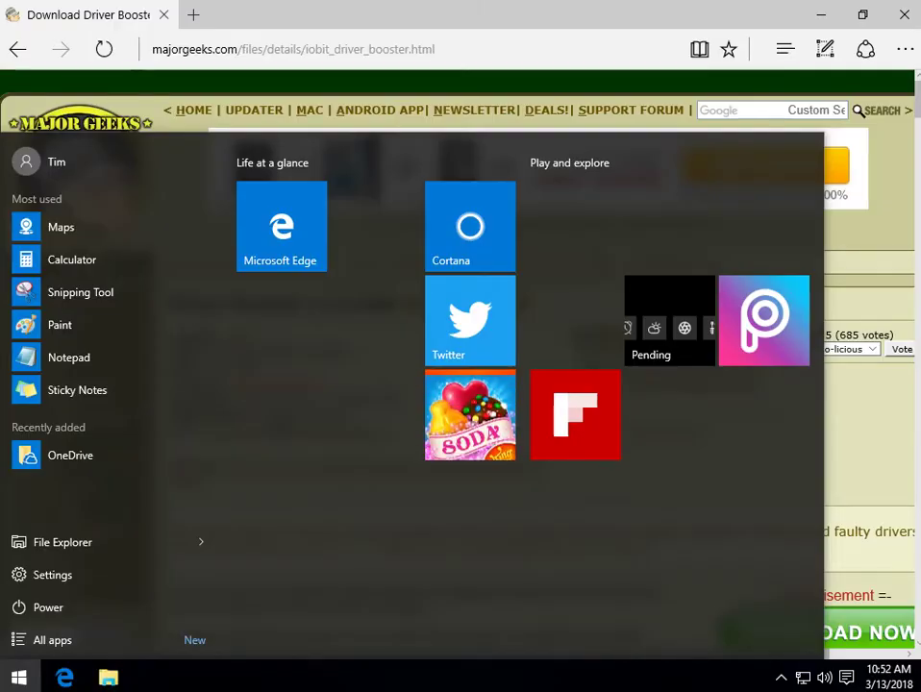
key(Escape)
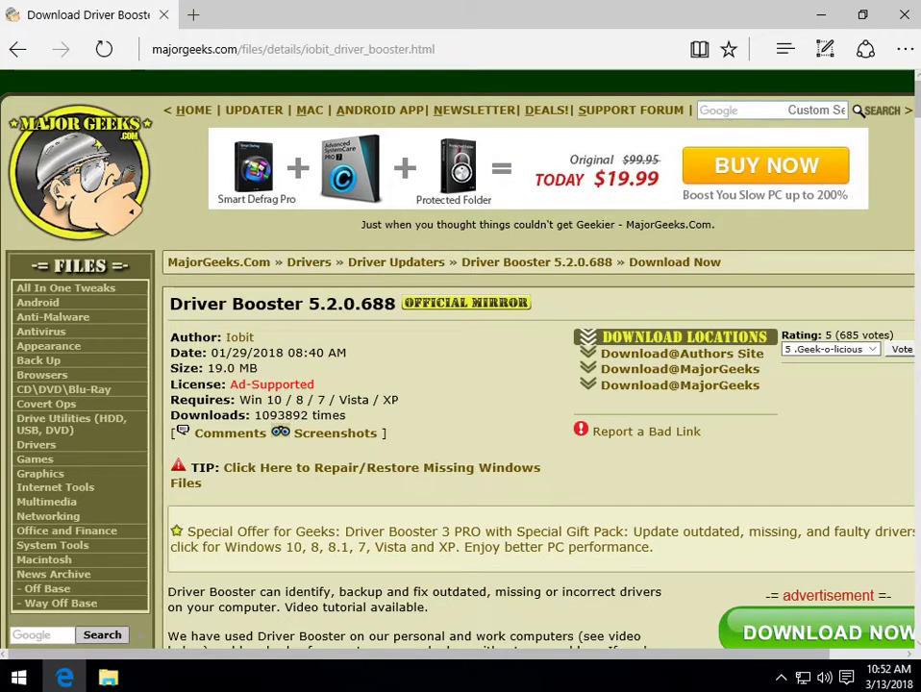
scroll(461, 359, down, 5)
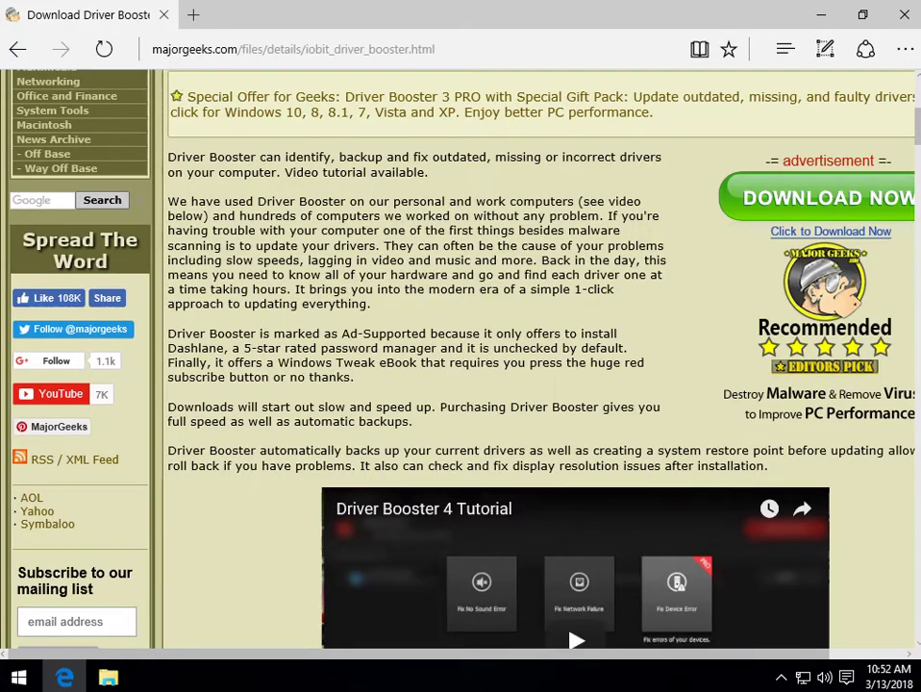
scroll(461, 356, up, 5)
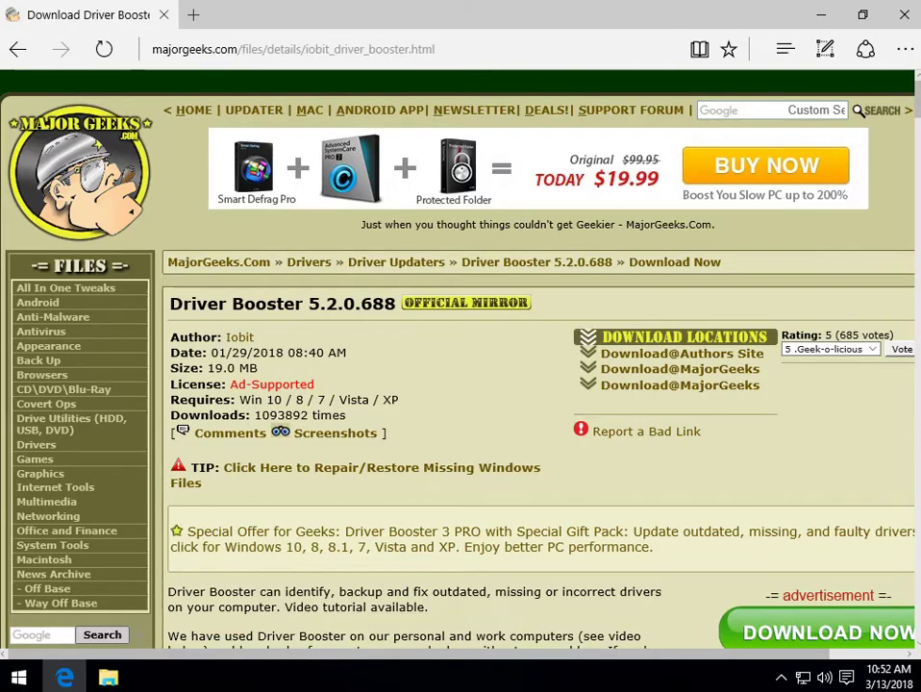
scroll(460, 385, down, 3)
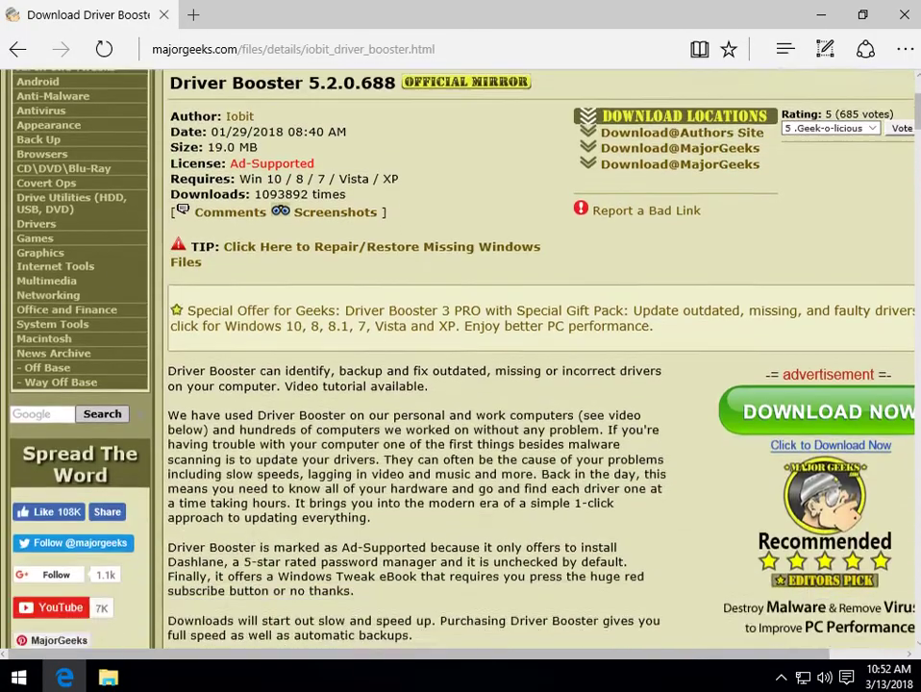
scroll(460, 384, up, 2)
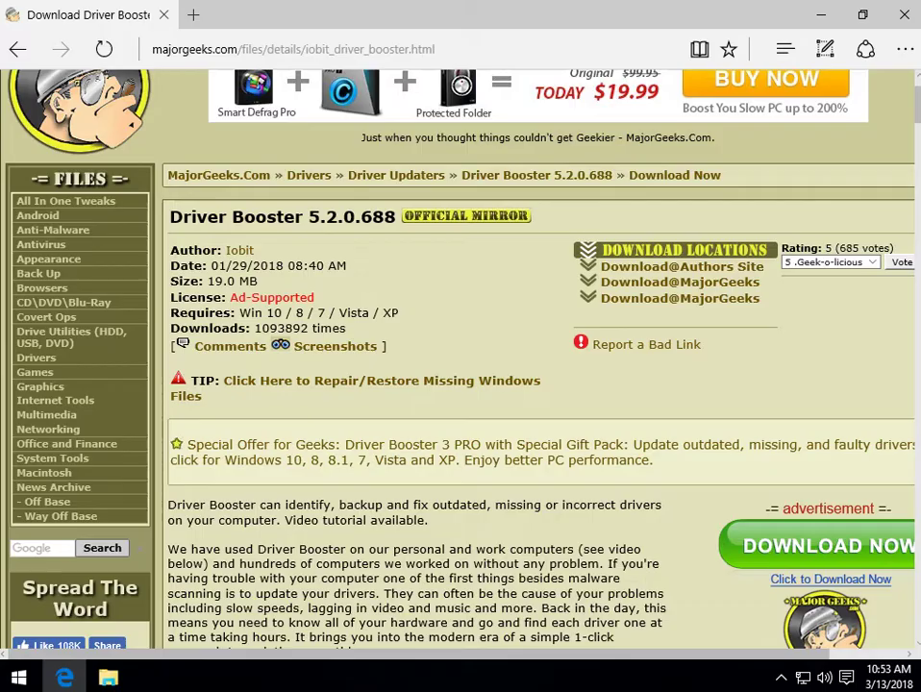
scroll(461, 365, down, 4)
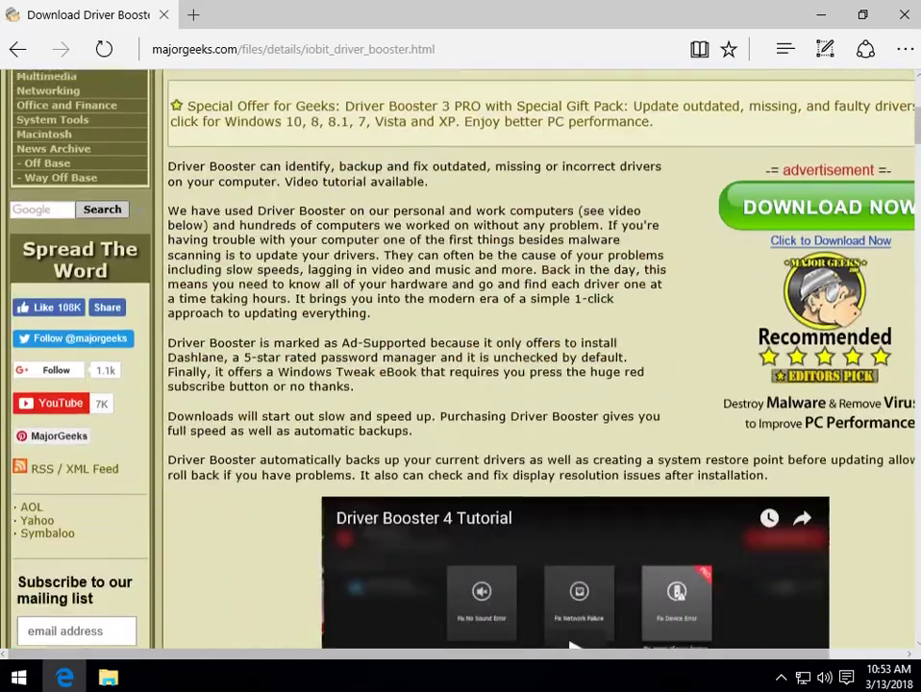
scroll(461, 365, up, 5)
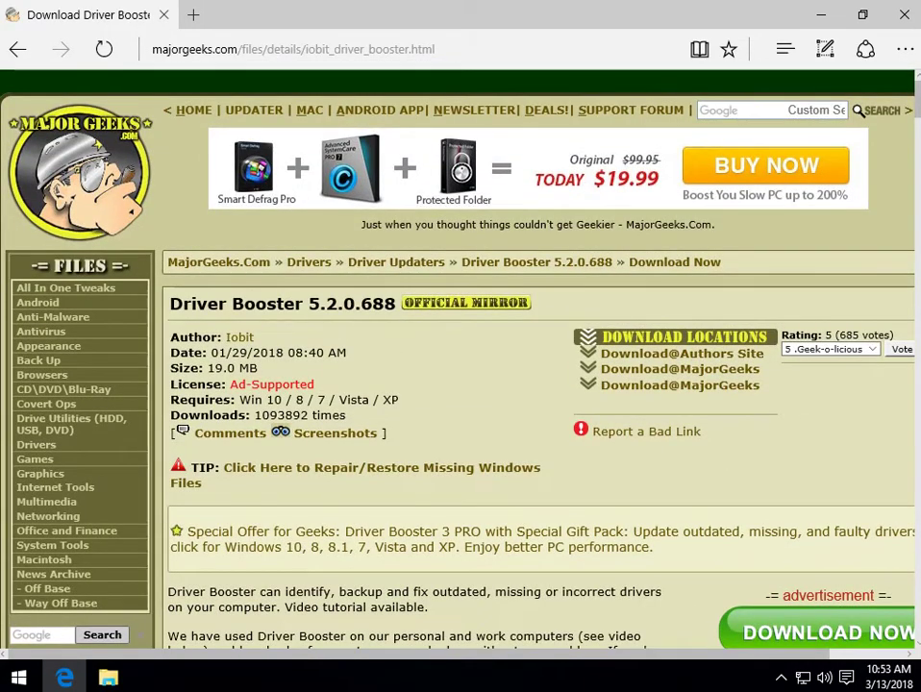
drag(170, 368, 389, 434)
Step: From the MajorGeeks home page's Site News, open 'Here Are All the Device Manager Error Codes and Solutions'
click(38, 361)
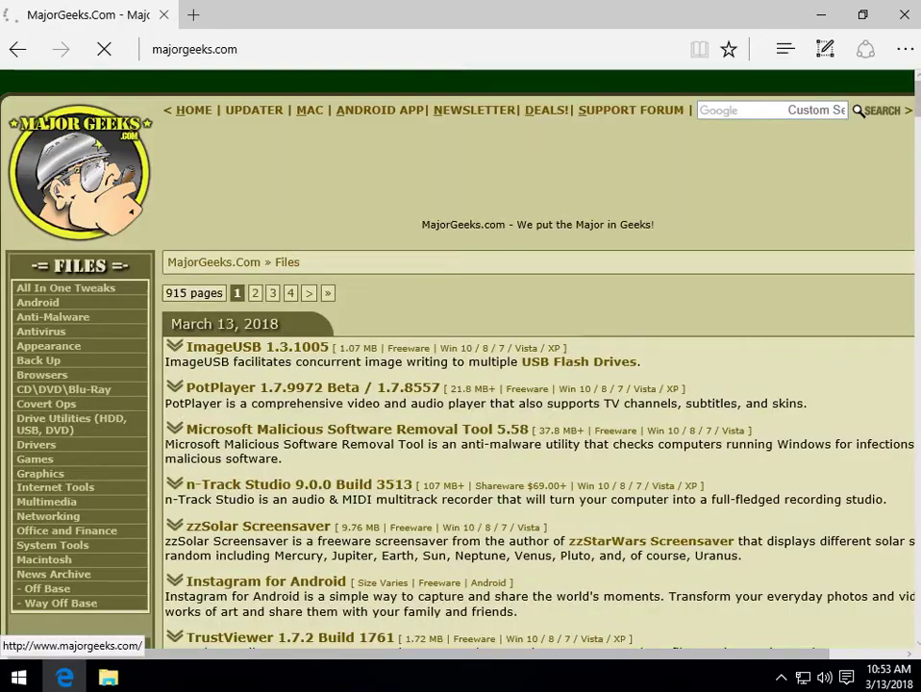
scroll(305, 222, down, 20)
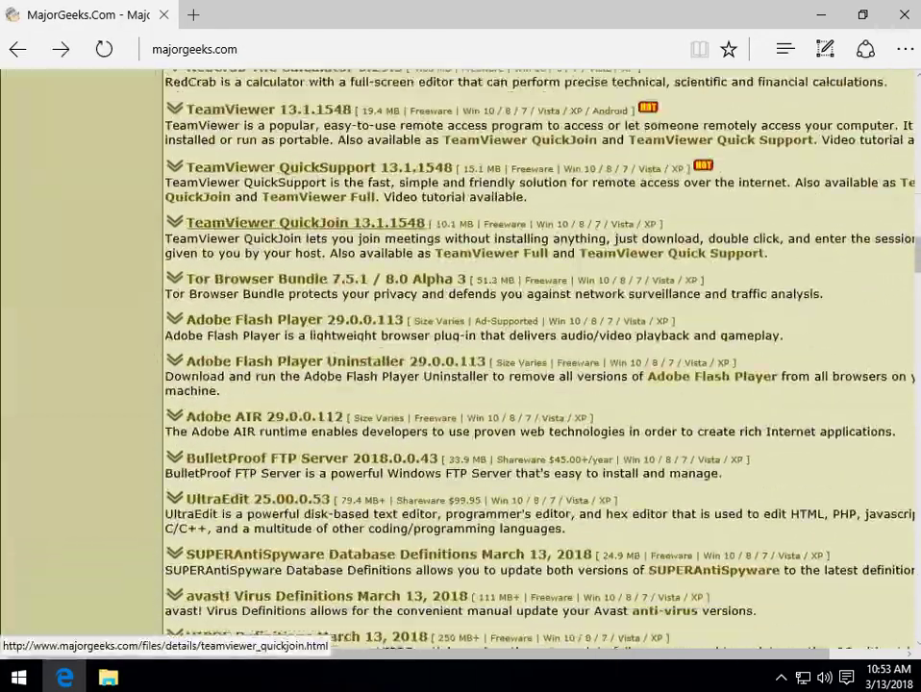
scroll(305, 212, down, 10)
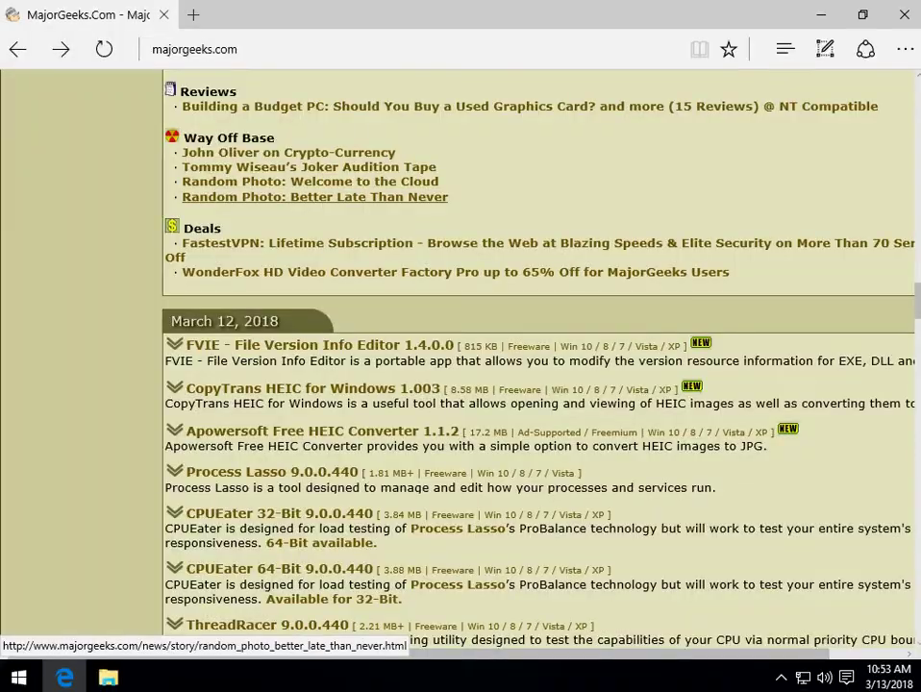
scroll(314, 196, up, 2)
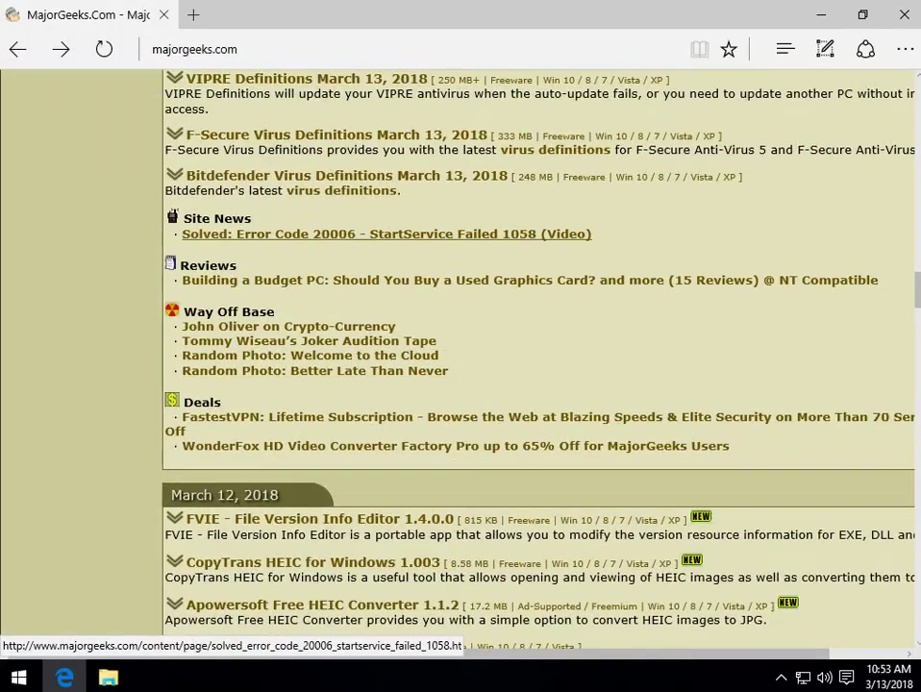
scroll(304, 234, down, 20)
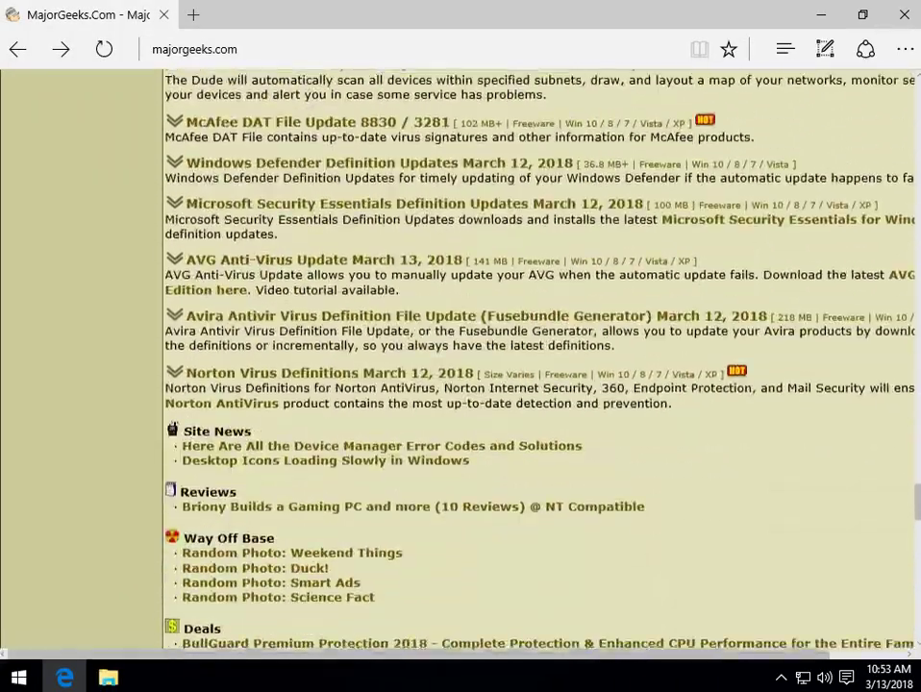
scroll(288, 385, down, 2)
click(289, 261)
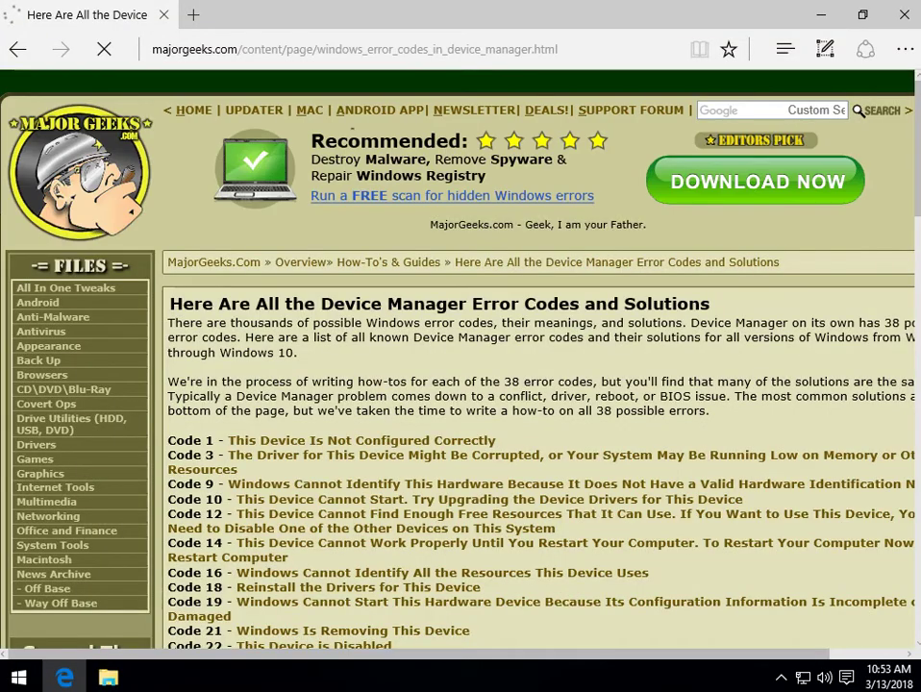
Step: Scroll through the error codes article down to the comments and back up to the code list
scroll(288, 262, down, 2)
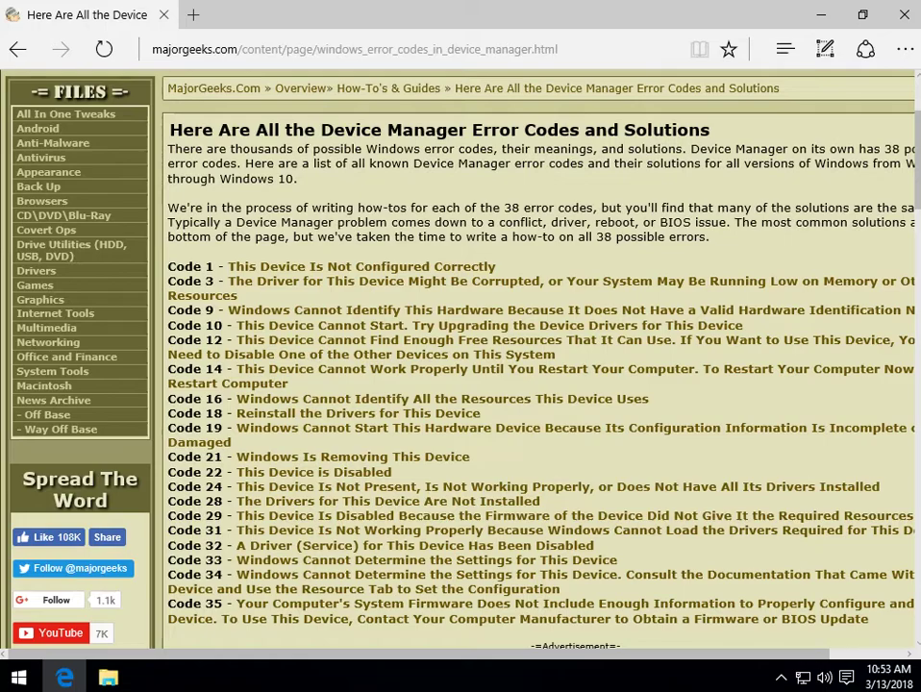
scroll(289, 262, down, 4)
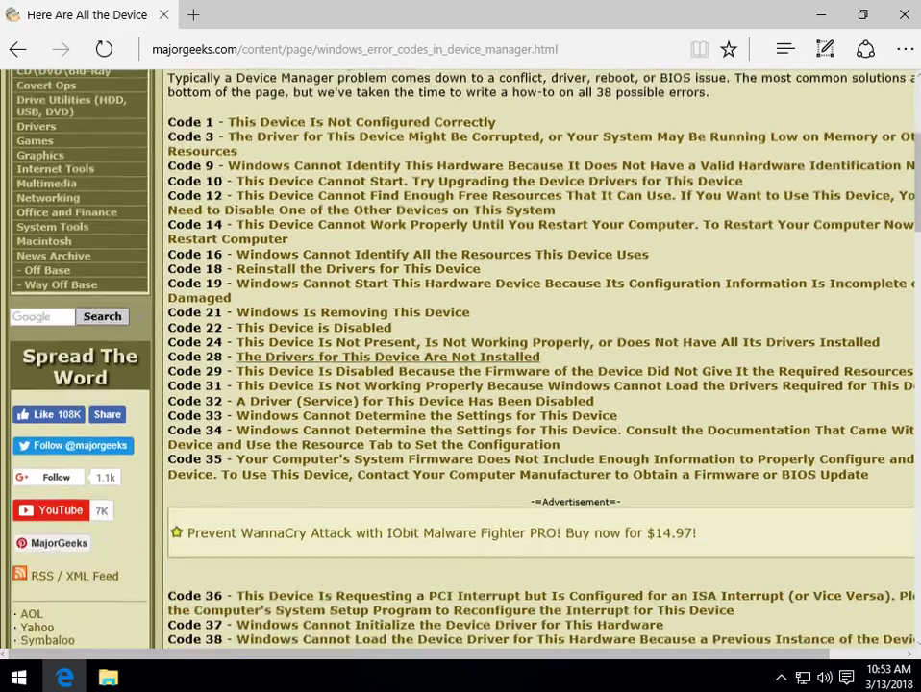
scroll(539, 356, up, 1)
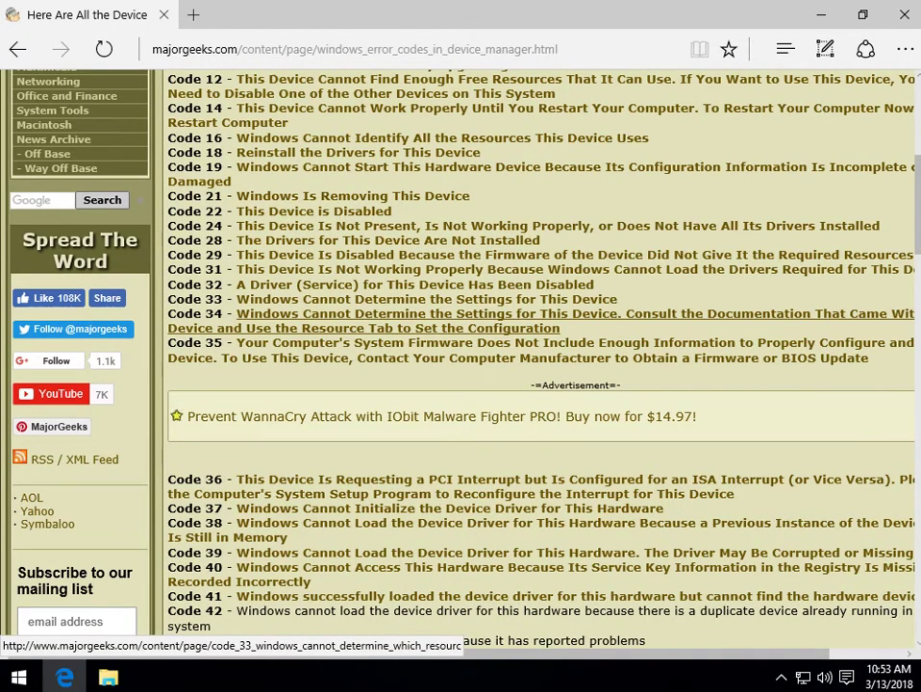
scroll(538, 356, down, 4)
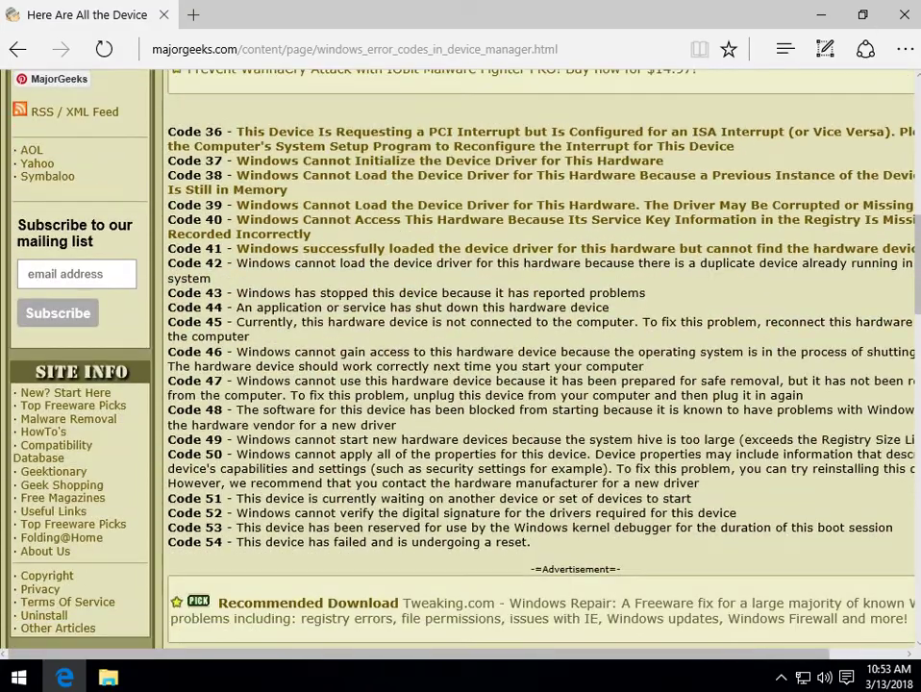
scroll(433, 270, down, 1)
scroll(432, 269, up, 10)
scroll(433, 269, down, 4)
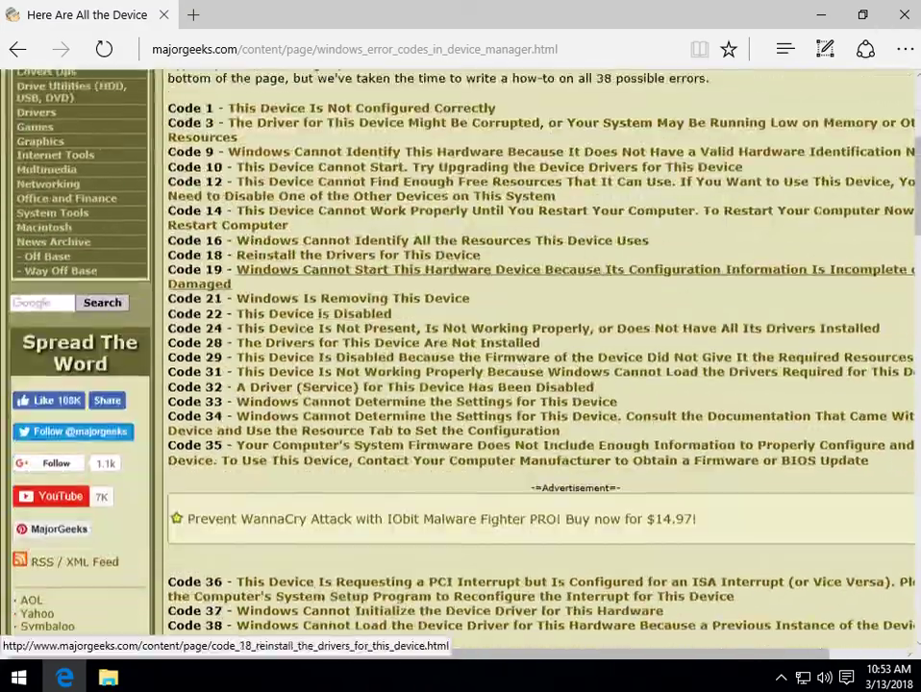
scroll(433, 260, down, 1)
scroll(433, 260, down, 8)
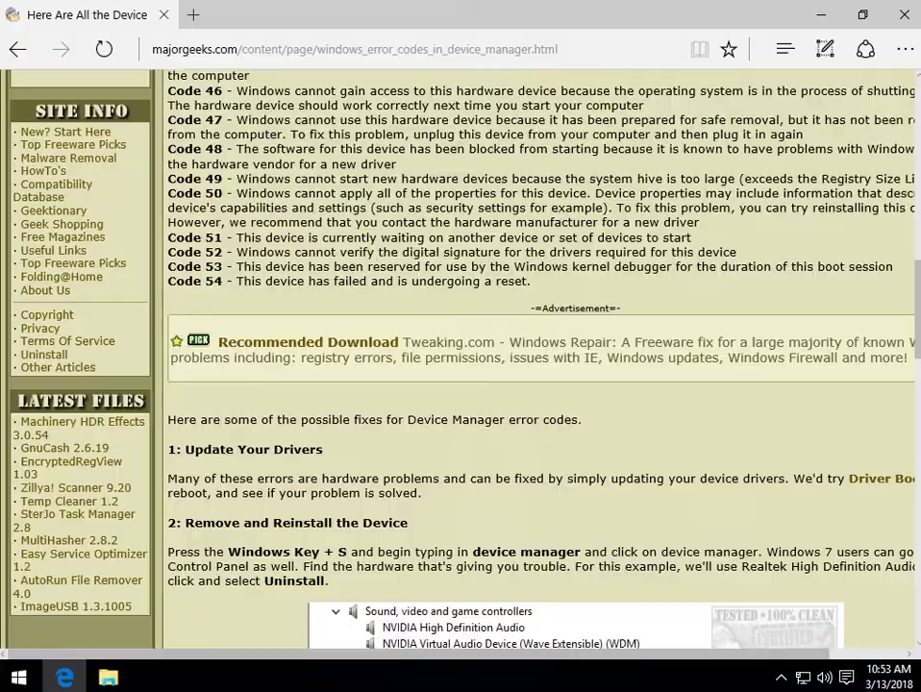
scroll(538, 366, down, 2)
scroll(539, 366, down, 6)
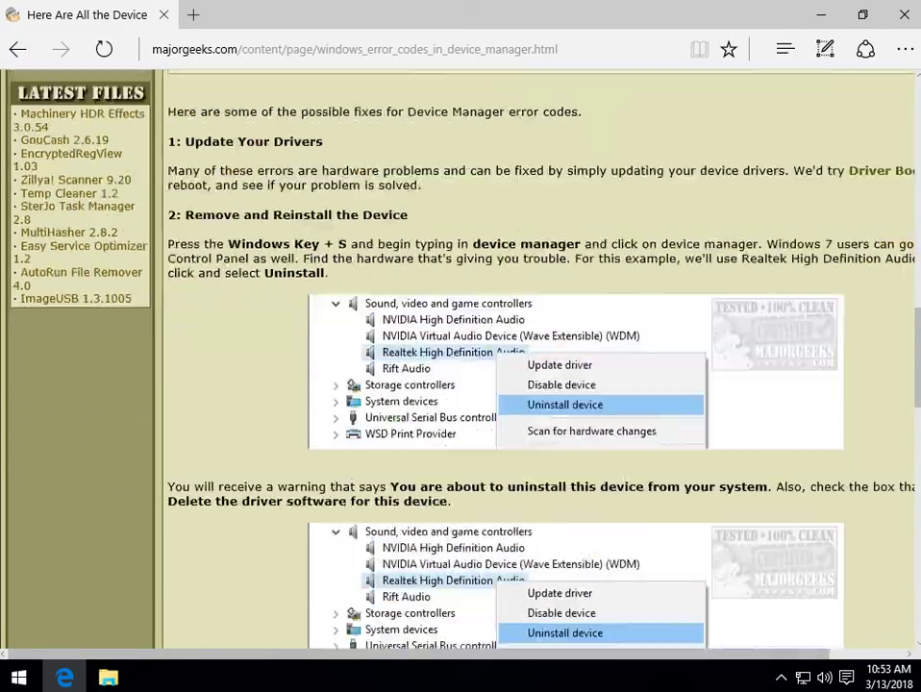
scroll(539, 366, down, 2)
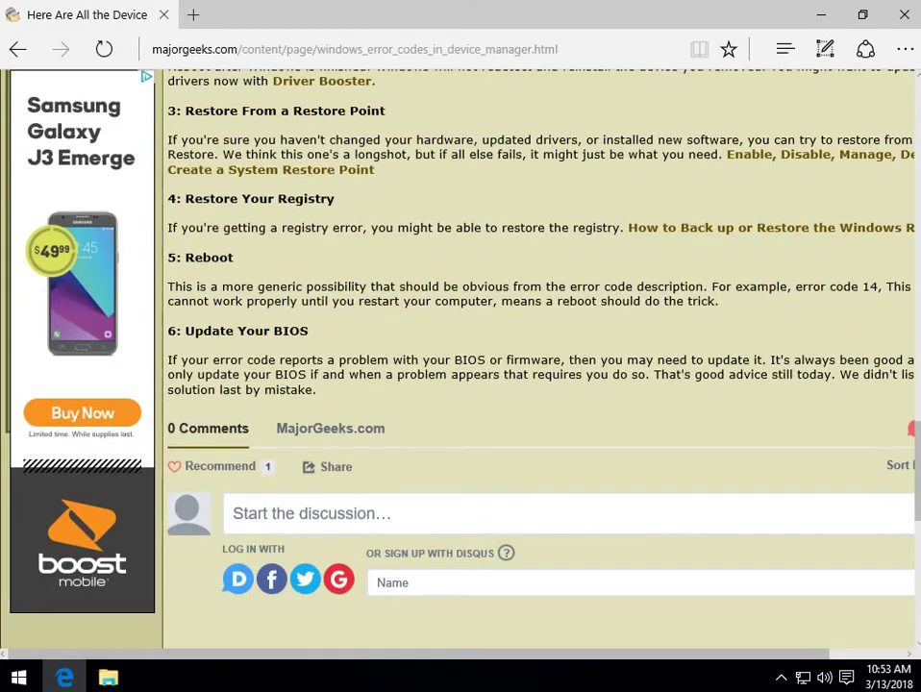
scroll(539, 366, up, 15)
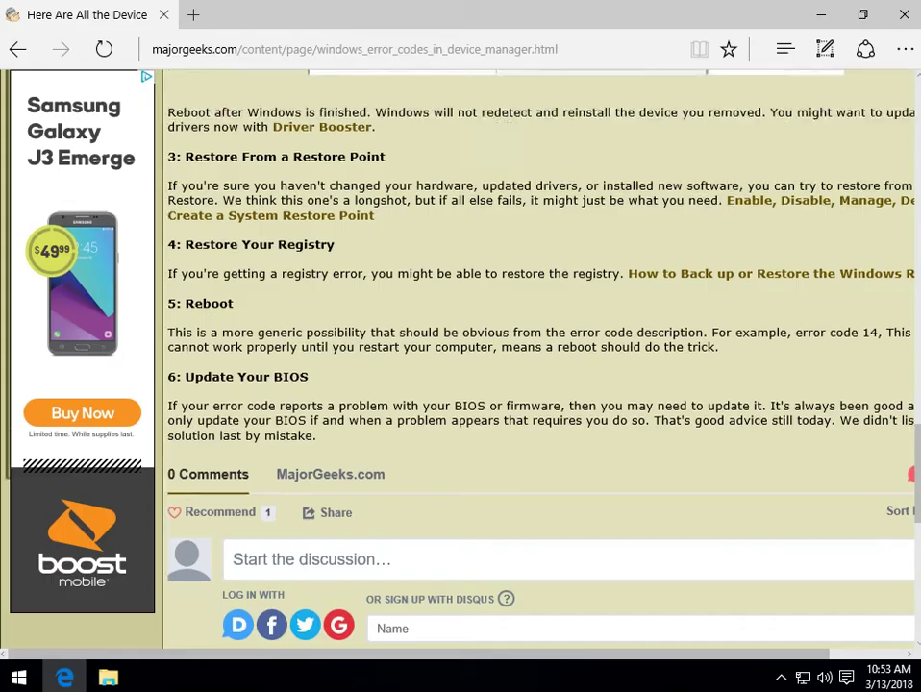